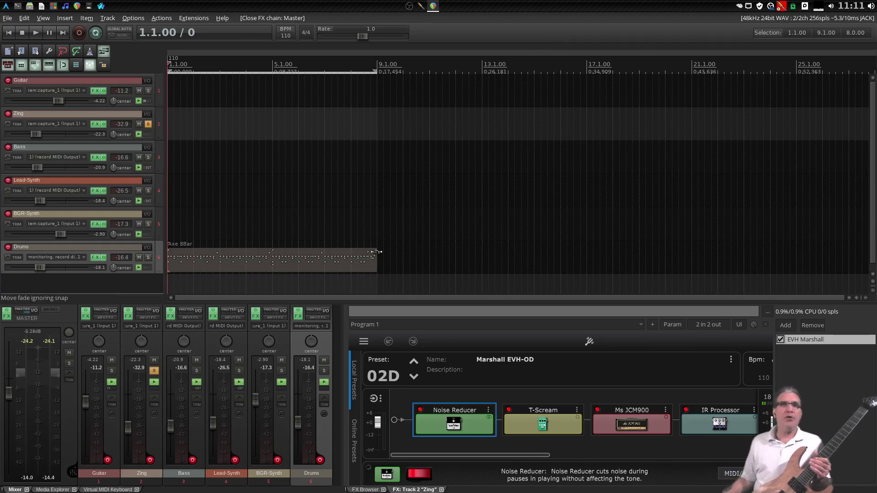
# Step: Show the local preset list of the Zing track's EVH Marshall amp plugin
pyautogui.click(352, 388)
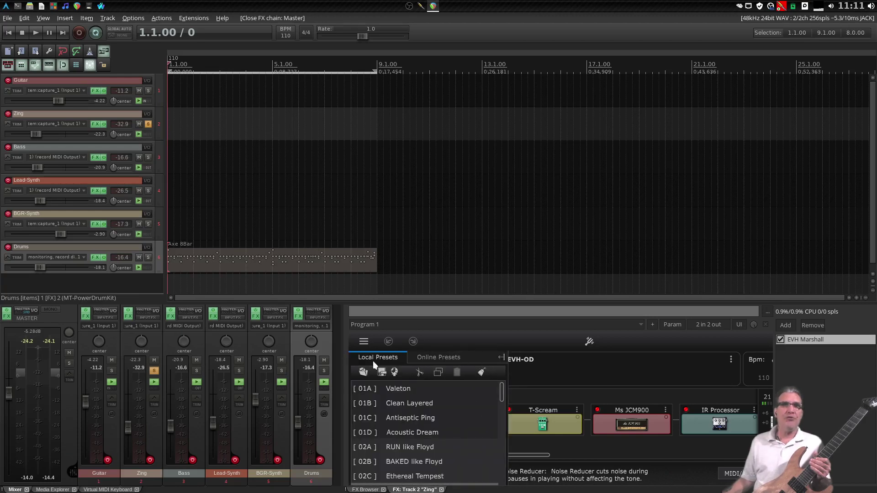
# Step: Collapse the Local Presets panel to reveal the 02D Marshall EVH-OD signal chain
pyautogui.click(501, 357)
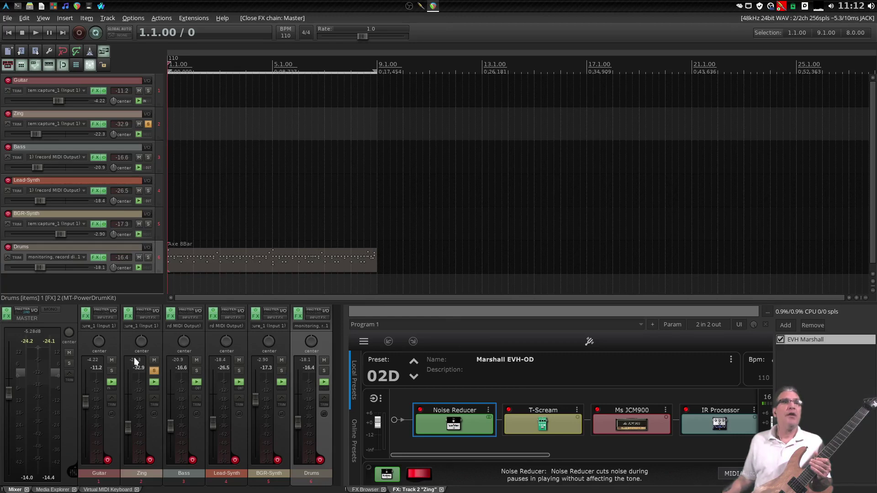
# Step: Unsolo the Zing track and bring up the Guitar track's Acoustic Dream FX chain
pyautogui.click(154, 370)
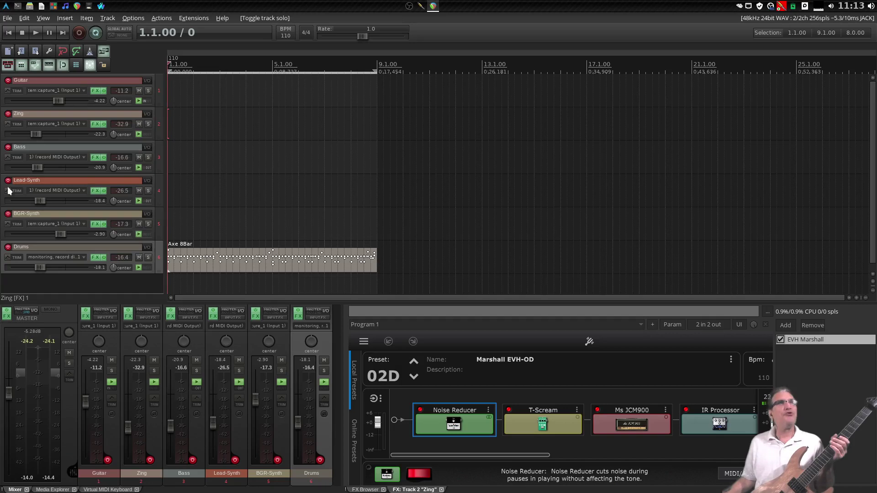
pyautogui.click(94, 91)
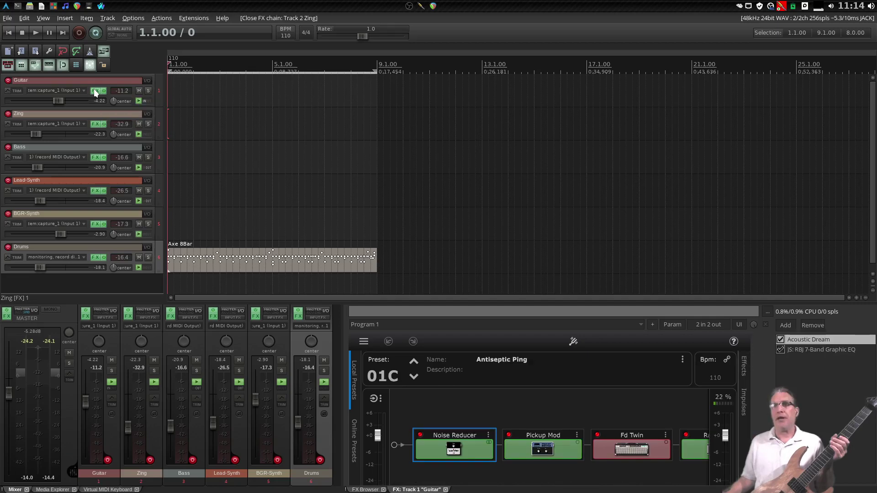
# Step: Solo then unsolo the Guitar track, and bring back the Zing track's EVH Marshall chain
pyautogui.click(111, 371)
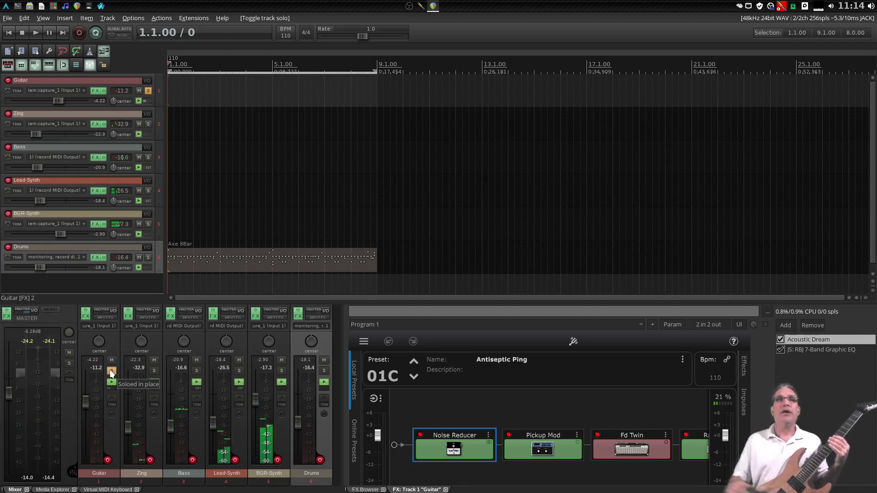
pyautogui.click(112, 370)
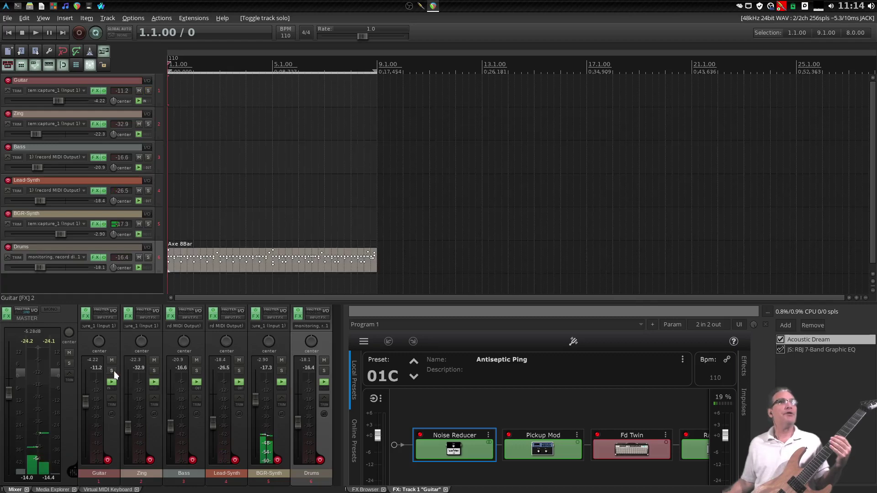
pyautogui.click(129, 316)
# Step: Solo and unsolo the Zing track, then show the Bass track's Ample Bass P Lite II chain
pyautogui.click(154, 370)
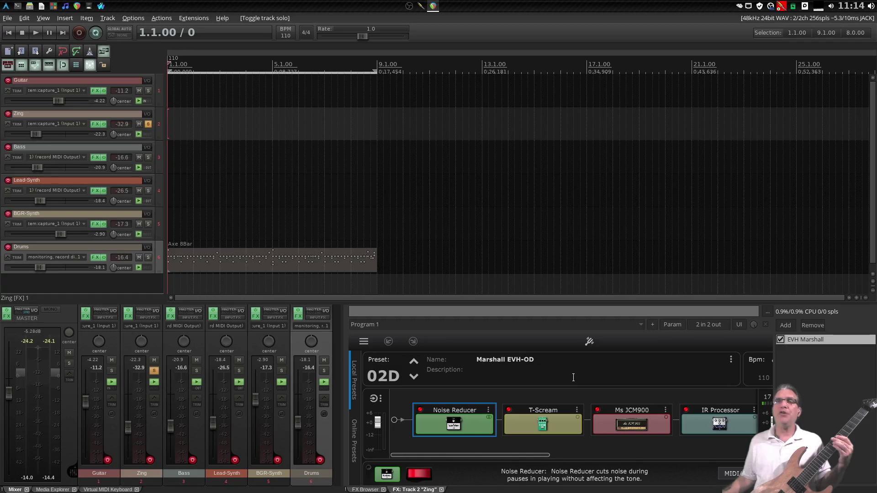
pyautogui.click(153, 371)
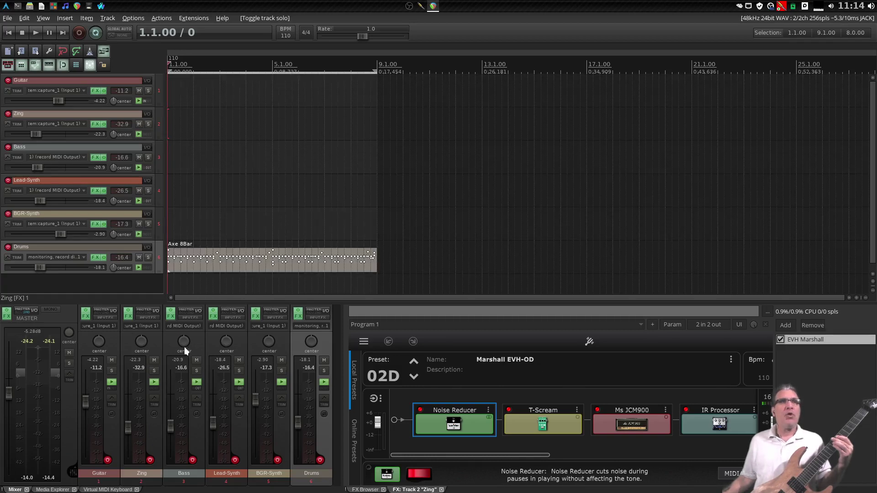
pyautogui.click(170, 315)
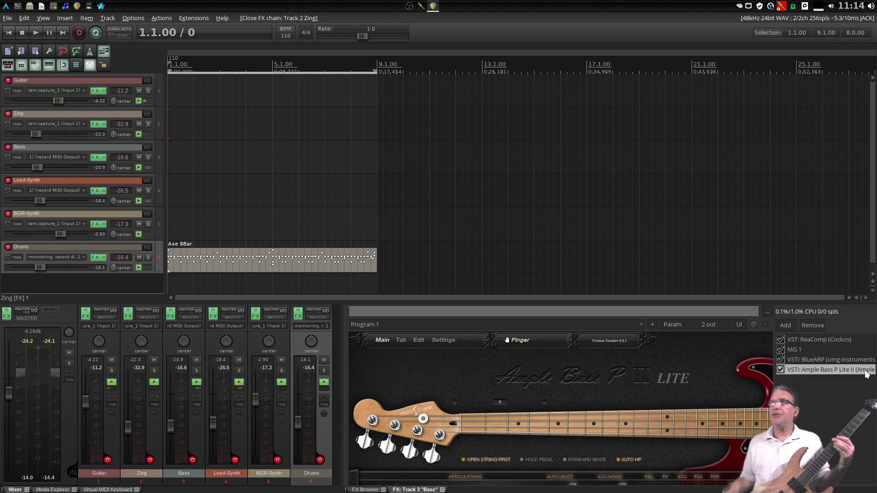
# Step: Bypass BlueARP in the Bass FX chain and return to the Ample Bass P Lite II view
pyautogui.click(816, 360)
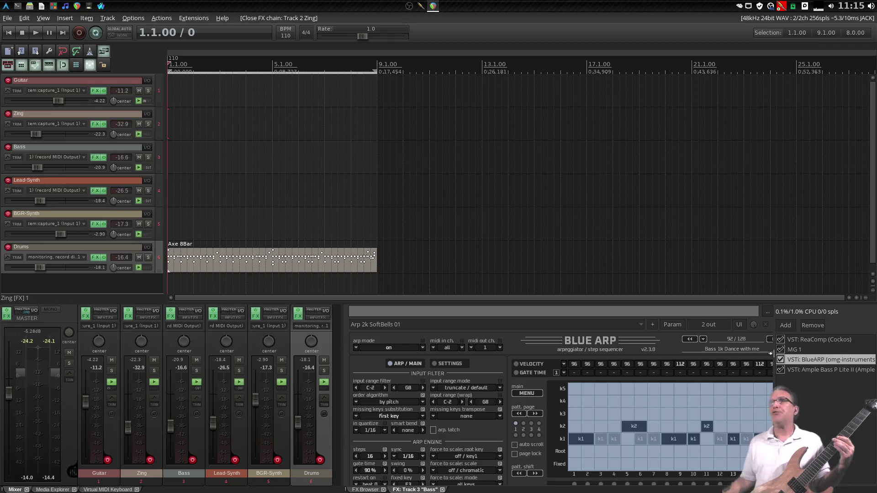
pyautogui.click(780, 359)
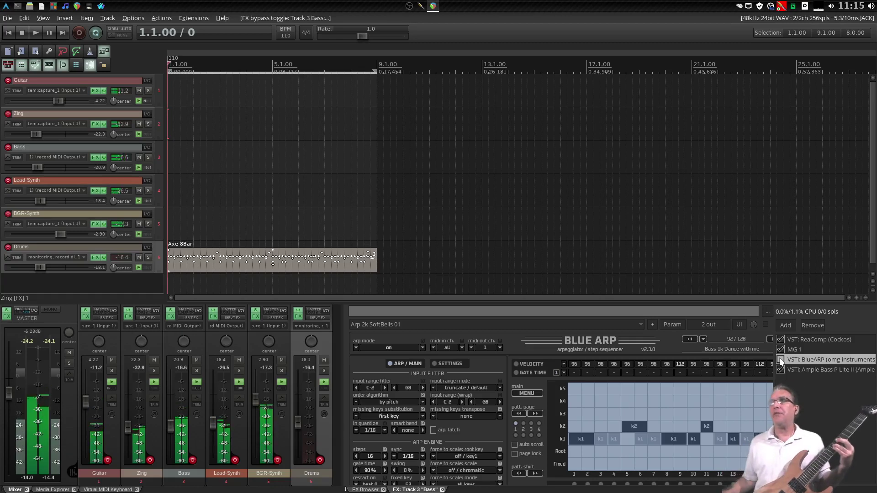
pyautogui.click(801, 370)
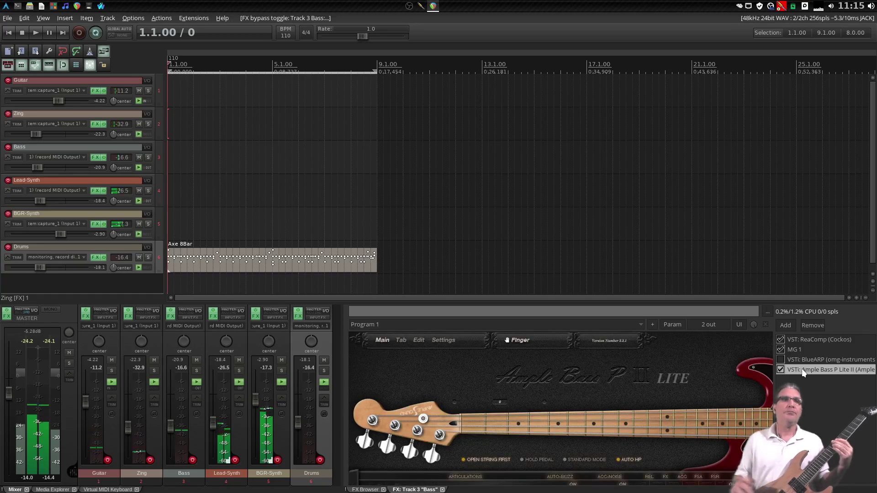
# Step: Solo the Bass track and bring up BlueARP's Arp 2k SoftBells 01 settings
pyautogui.click(197, 370)
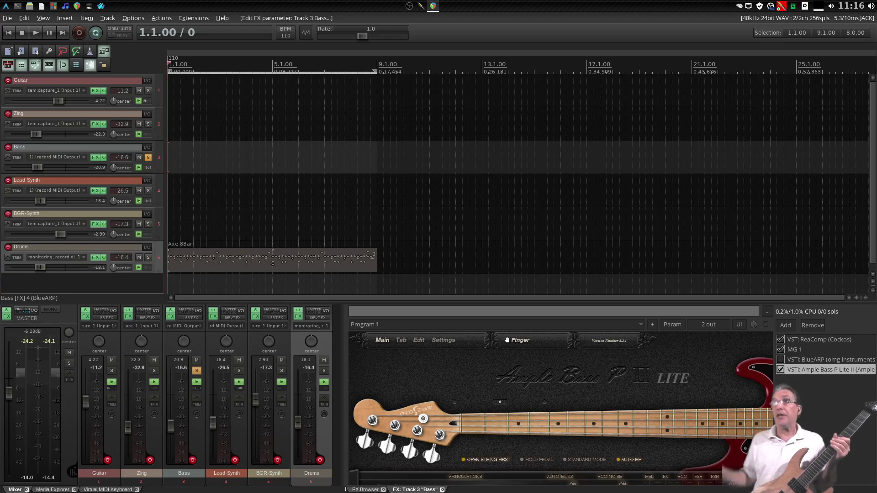
pyautogui.click(811, 363)
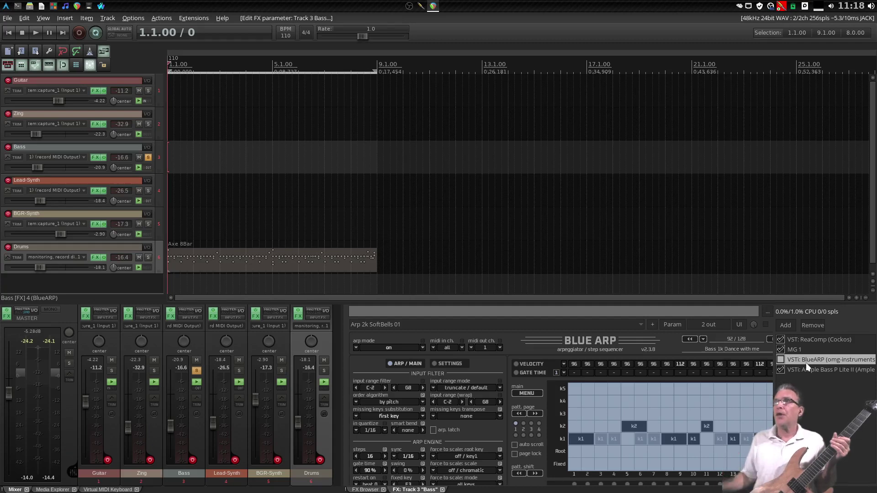
# Step: Re-enable BlueARP on Bass, solo Lead-Synth, and show its ZynAddSubFX chain
pyautogui.click(779, 360)
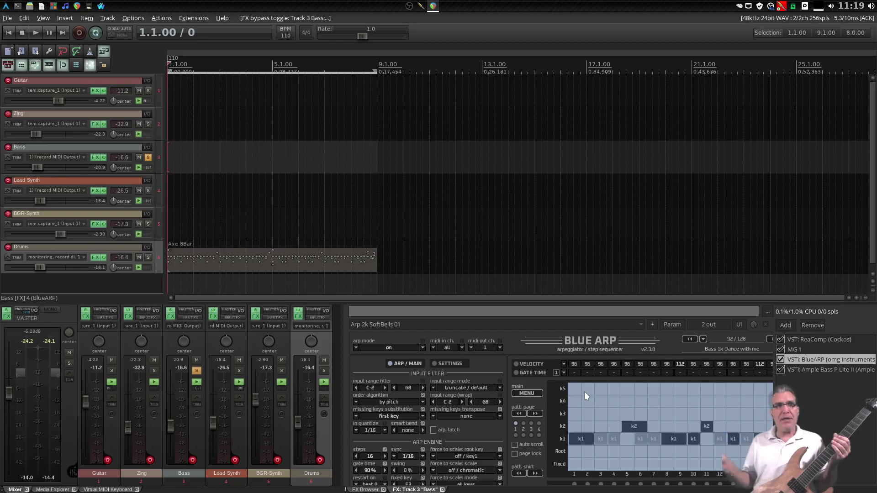
pyautogui.click(238, 371)
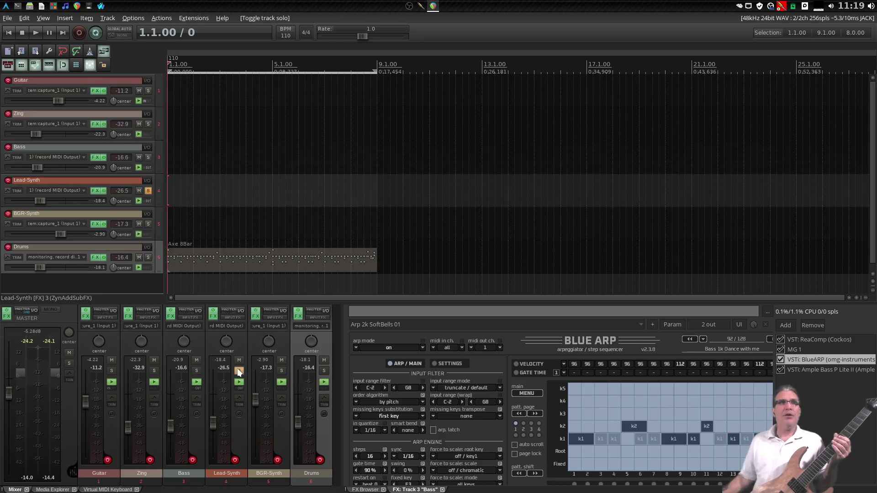
pyautogui.click(213, 316)
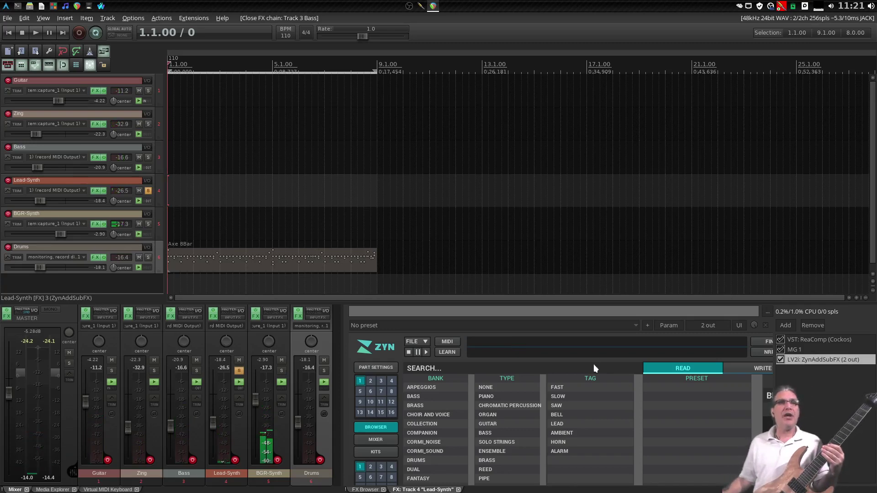
# Step: Unsolo Lead-Synth, audition BGR-Synth solo, then unsolo it so all tracks play
pyautogui.click(239, 370)
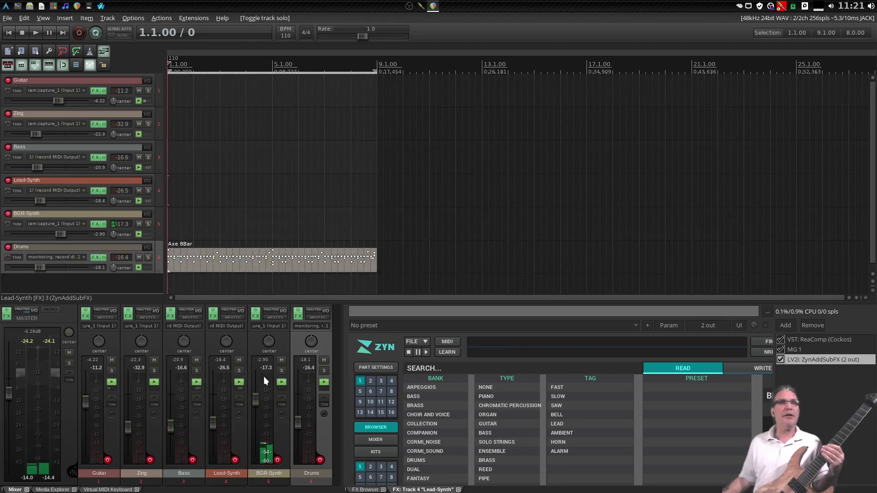
pyautogui.click(282, 371)
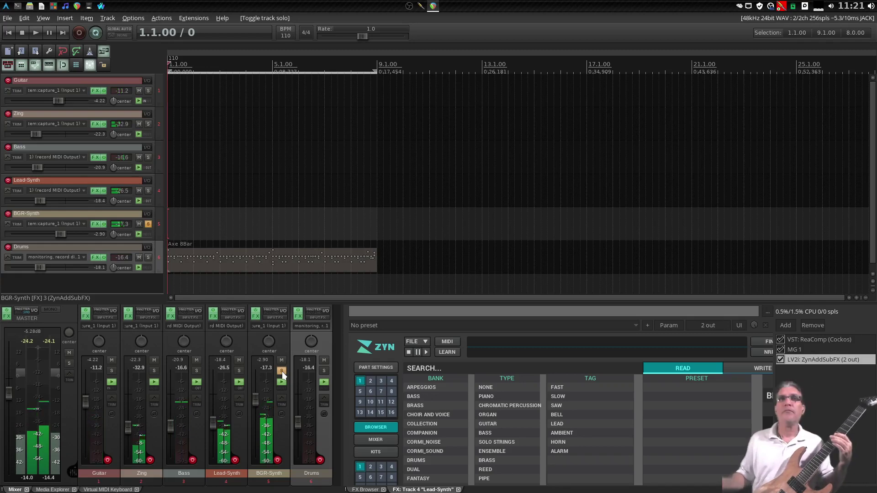
pyautogui.click(281, 371)
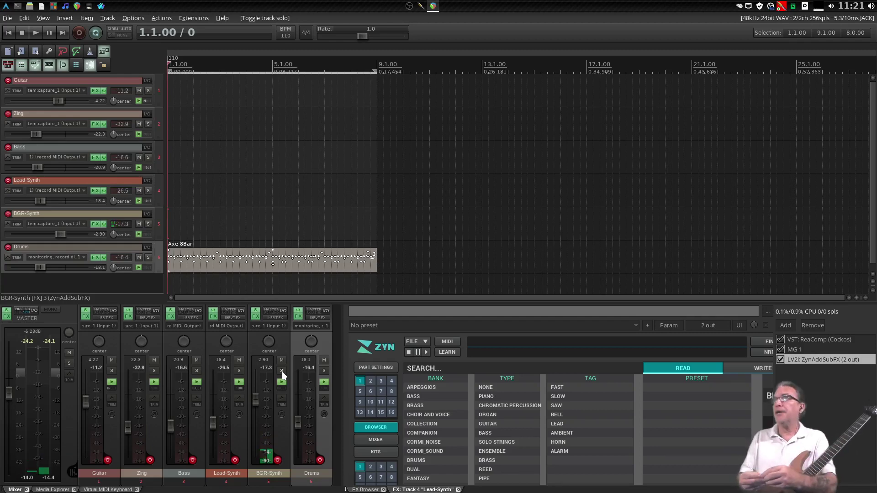
# Step: Show the Drums track's FX chain and float the Black Pearl Drumkit interface
pyautogui.click(294, 318)
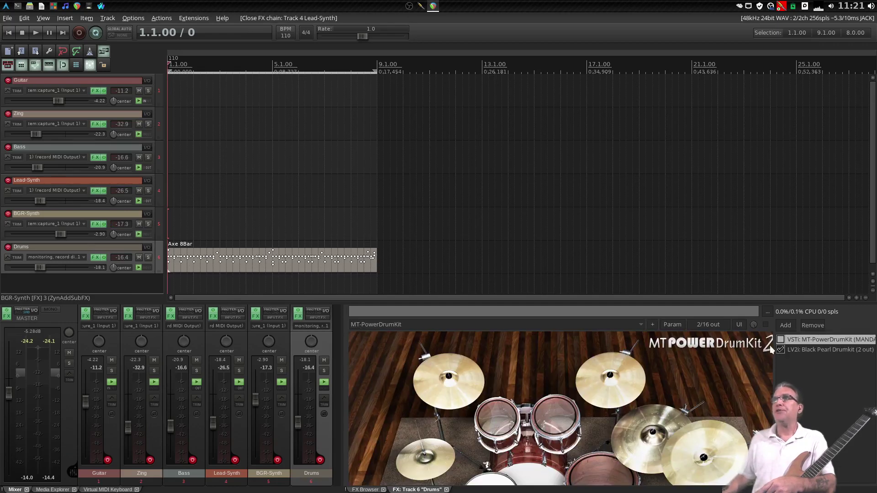
pyautogui.click(821, 349)
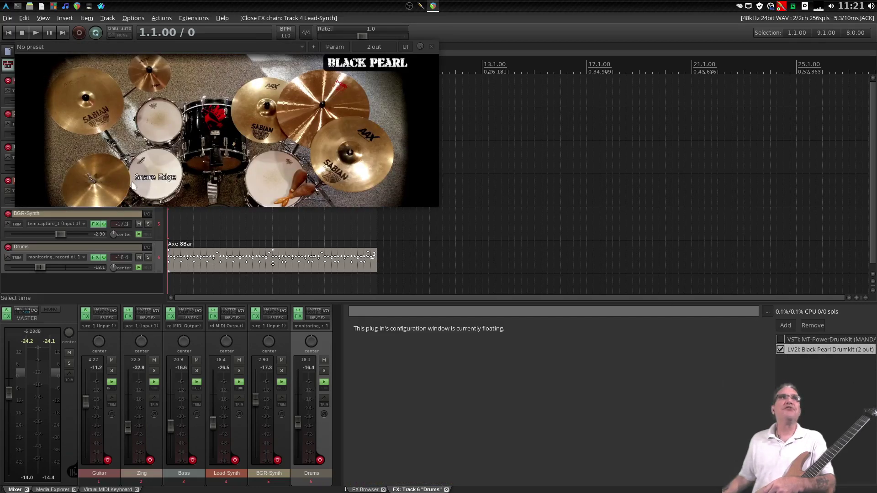
# Step: Audition the Black Pearl snare, upper tom and several kick drum hits
pyautogui.click(157, 185)
pyautogui.click(159, 120)
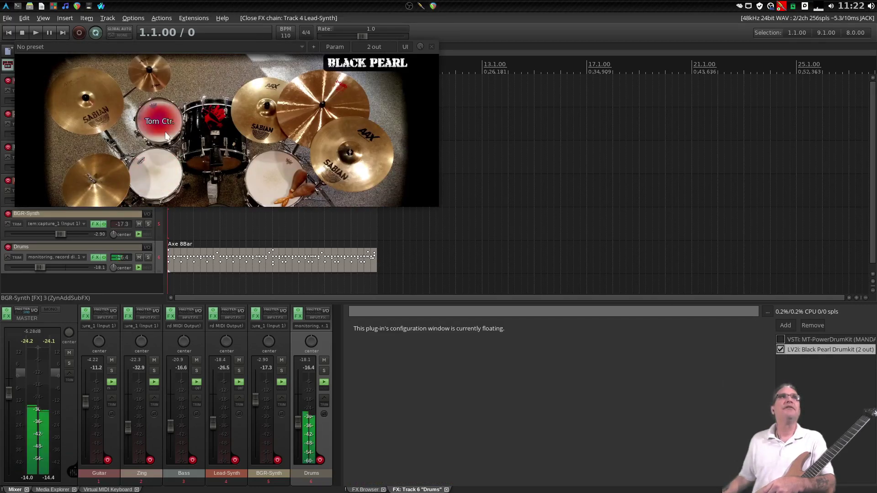
pyautogui.click(213, 186)
pyautogui.click(213, 178)
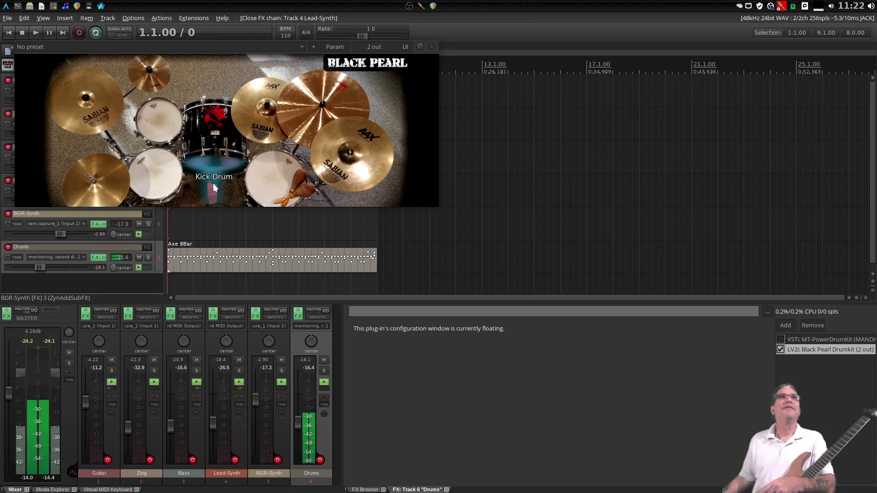
pyautogui.click(213, 170)
pyautogui.click(213, 170)
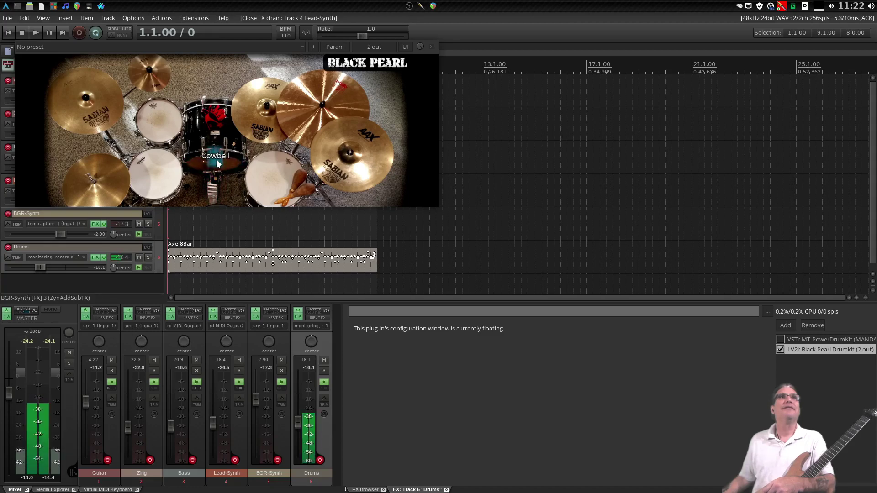
# Step: Strike the ride, both crash cymbals and floor tom, then dock the Black Pearl interface
pyautogui.click(243, 131)
pyautogui.click(316, 135)
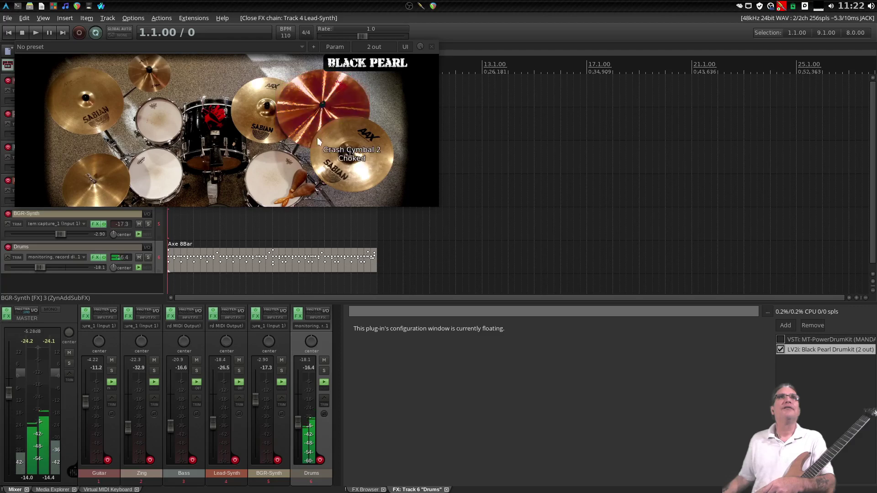
pyautogui.click(331, 150)
pyautogui.click(262, 176)
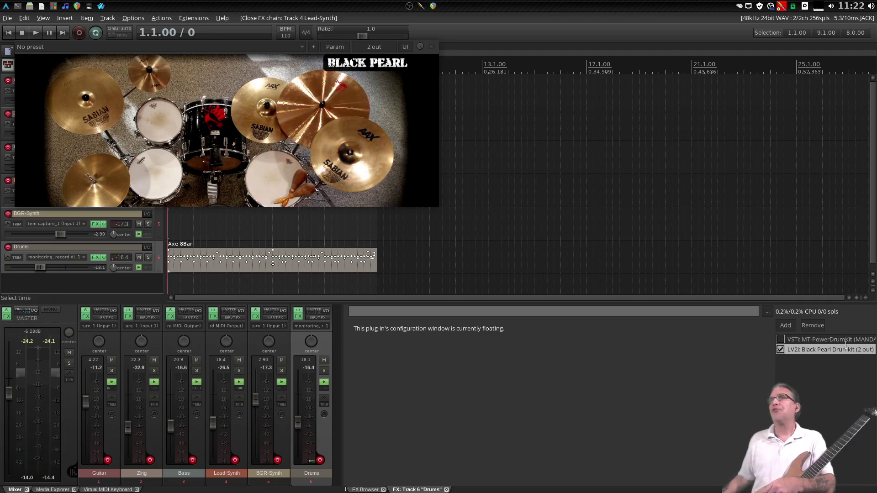
pyautogui.doubleClick(795, 350)
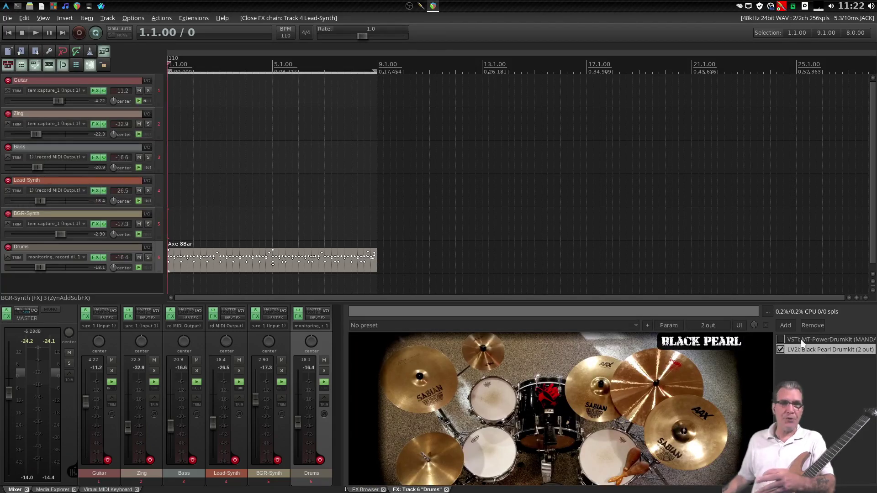
# Step: Turn MT-PowerDrumKit on, bypass Black Pearl Drumkit, and float MT-PowerDrumKit's window
pyautogui.click(801, 342)
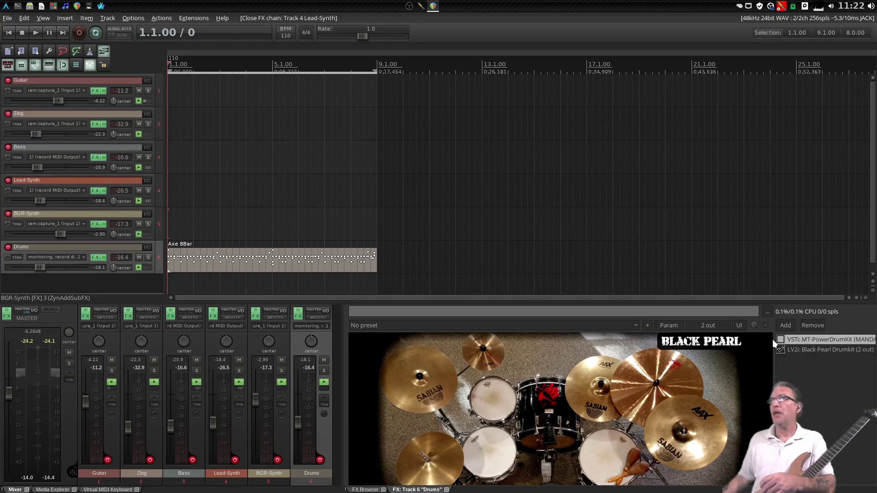
pyautogui.click(780, 339)
pyautogui.click(781, 340)
pyautogui.click(781, 349)
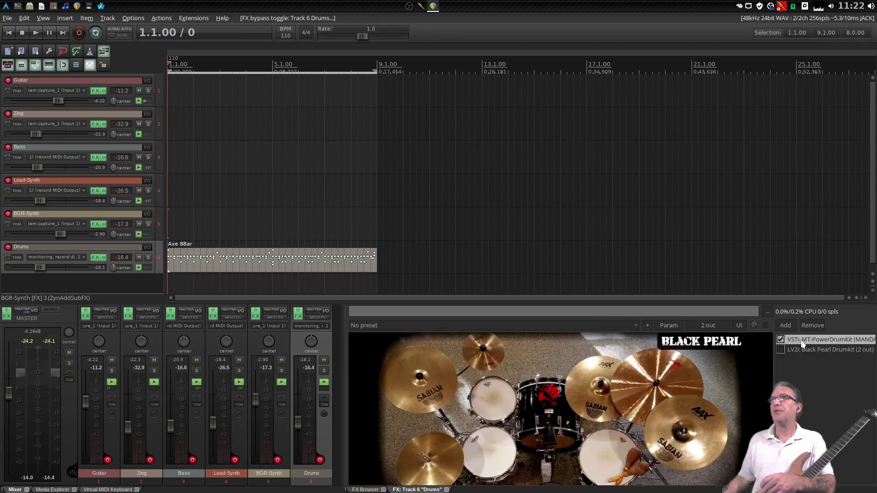
pyautogui.doubleClick(818, 340)
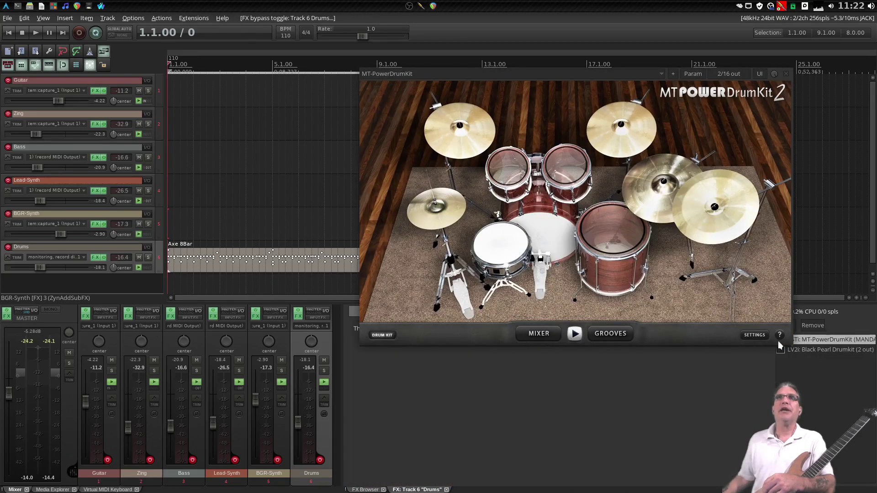
# Step: Audition MT-PowerDrumKit's snare, kick, rack toms and floor tom
pyautogui.click(504, 245)
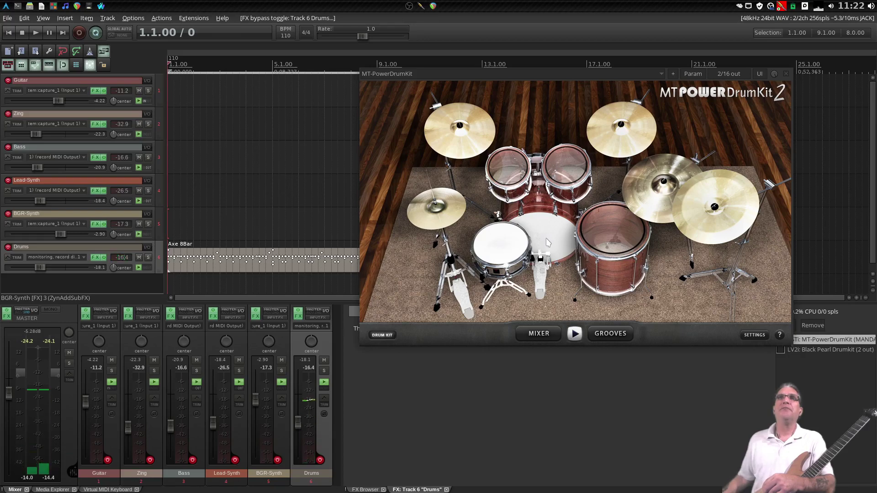
pyautogui.click(504, 244)
pyautogui.click(545, 238)
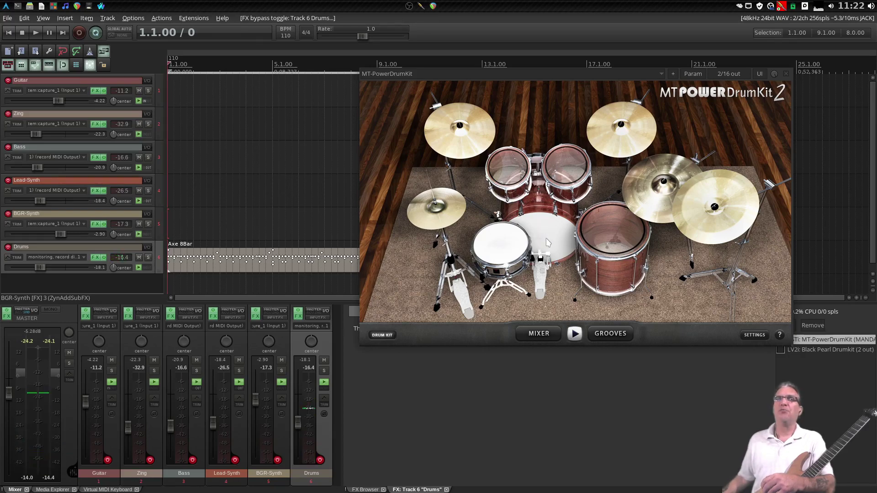
pyautogui.click(562, 164)
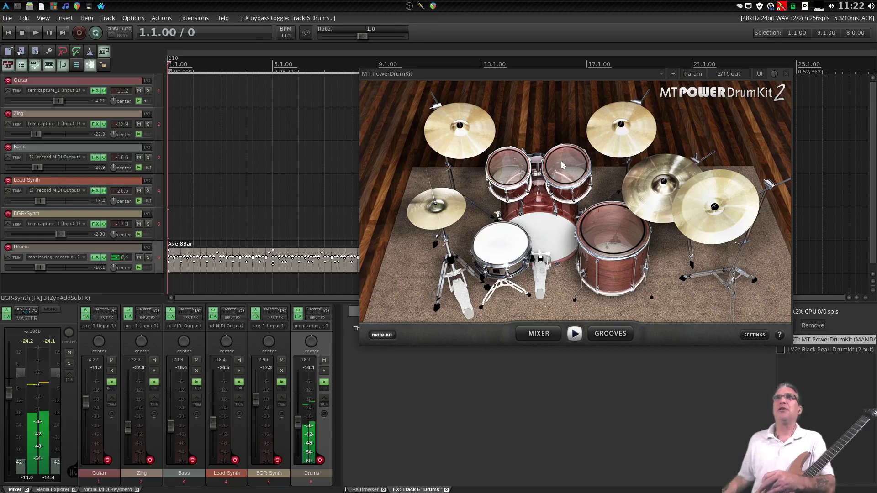
pyautogui.click(510, 168)
pyautogui.click(606, 228)
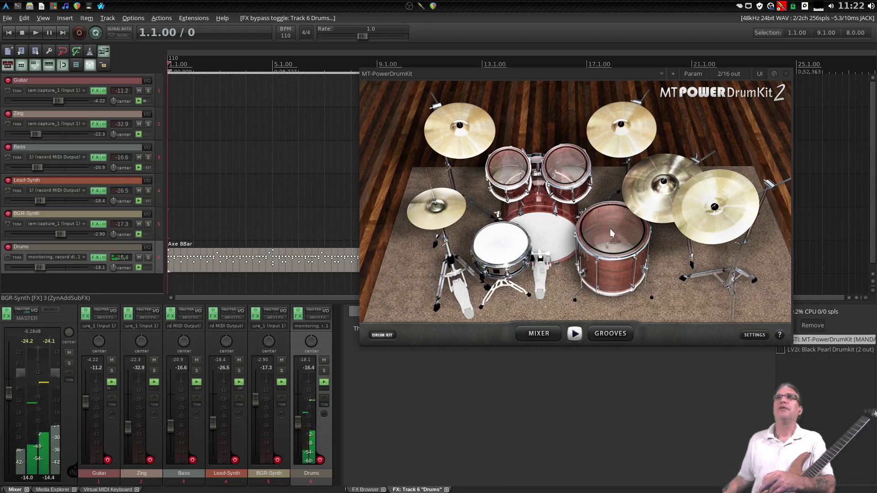
# Step: Strike the crash and hi-hat cymbals, then show the kit's MIXER page
pyautogui.click(655, 215)
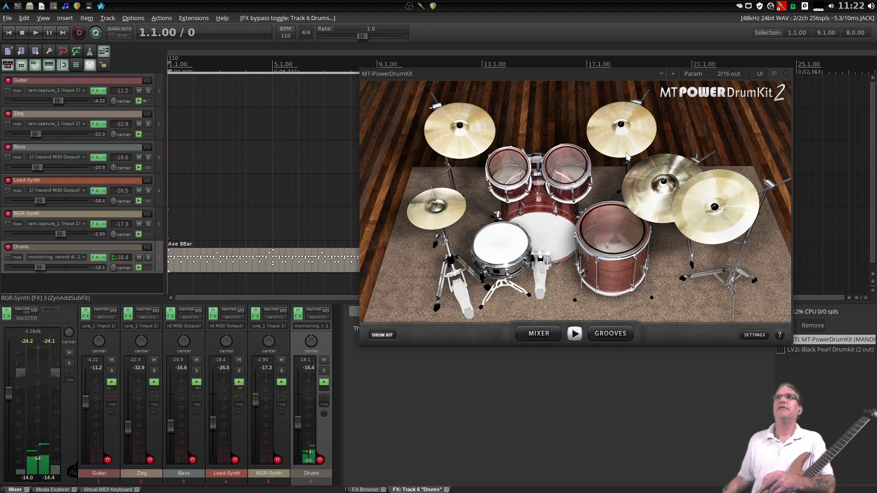
pyautogui.click(440, 211)
pyautogui.click(440, 211)
pyautogui.click(440, 211)
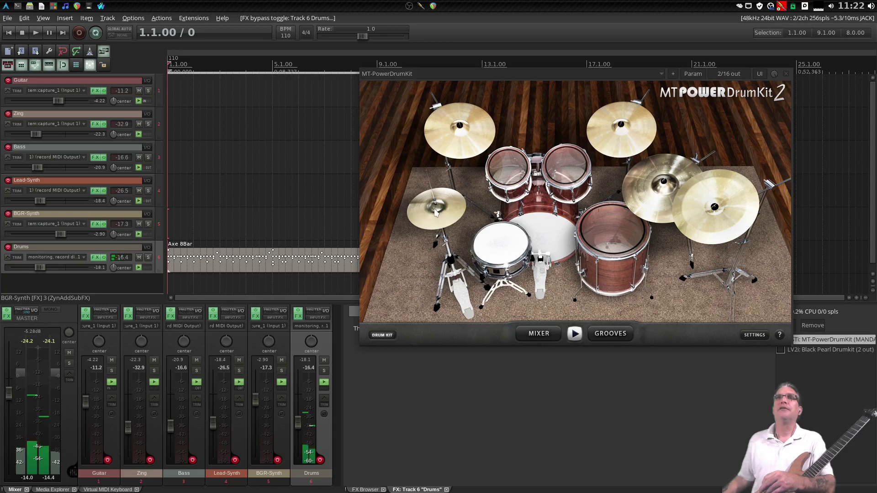
pyautogui.click(535, 335)
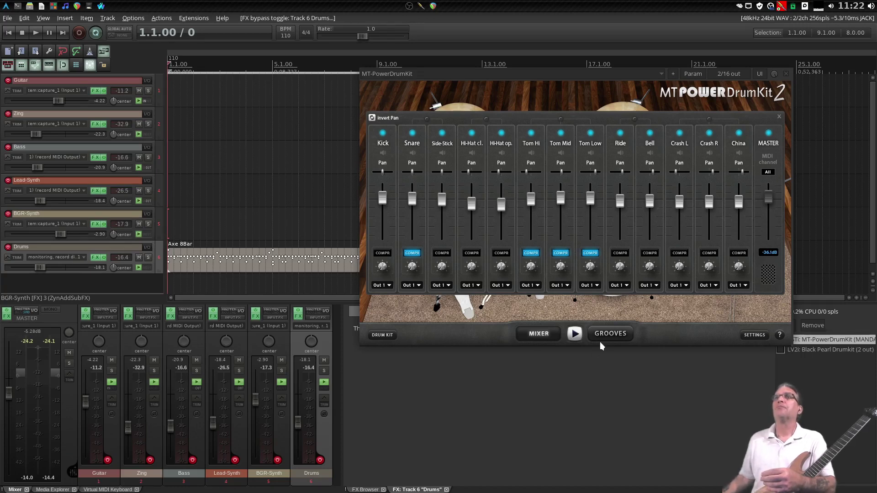
# Step: Open the Grooves page, choose the 8th Closed Hi-Hat style, and select Groove 01
pyautogui.click(611, 336)
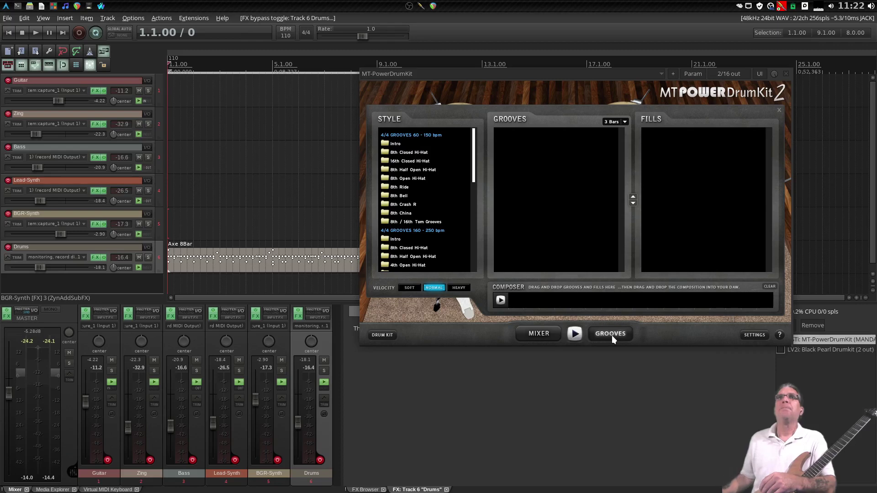
pyautogui.click(395, 154)
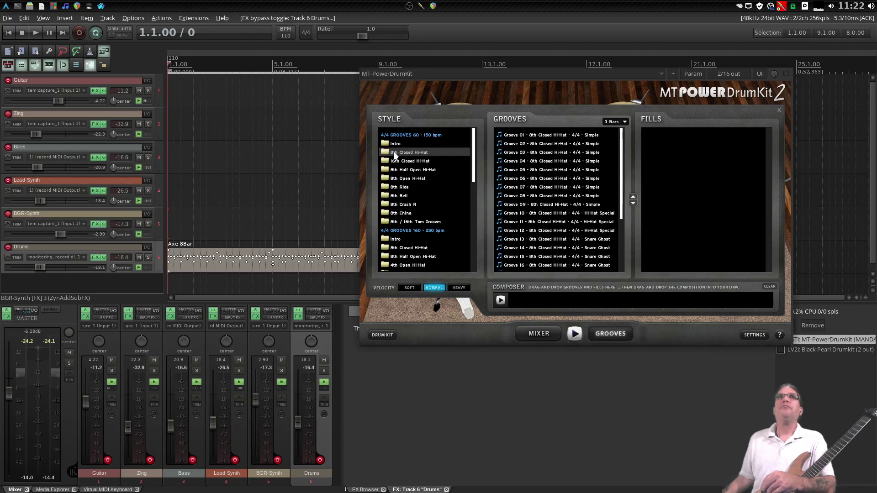
pyautogui.click(546, 135)
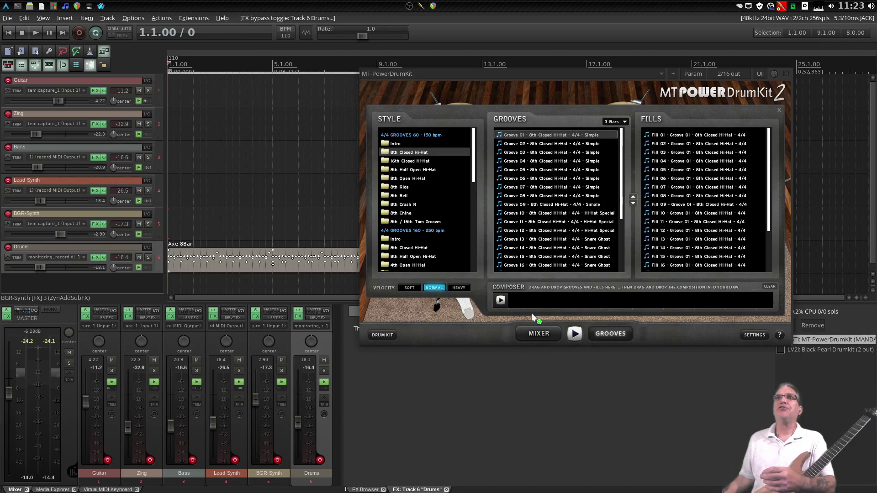
# Step: Drag Groove 01, Fill 01 and Groove 02 into the Composer strip in order
pyautogui.moveTo(532, 305); pyautogui.dragTo(533, 305)
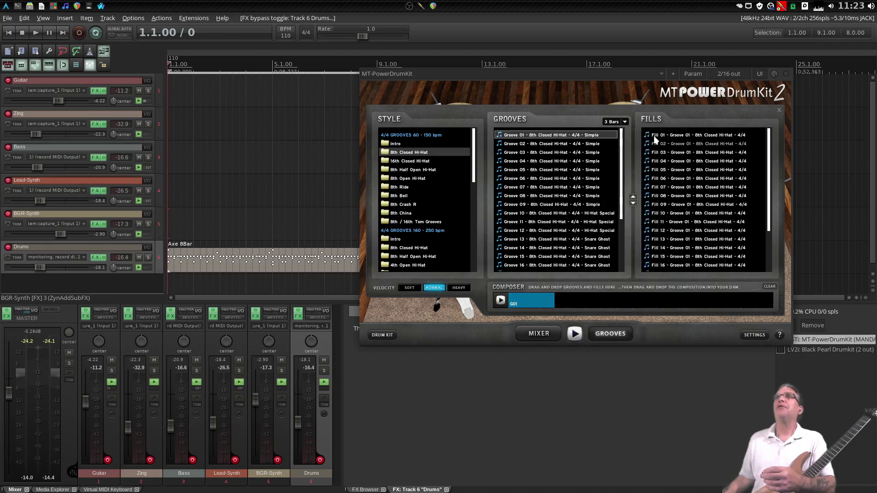
pyautogui.moveTo(670, 136); pyautogui.dragTo(570, 299)
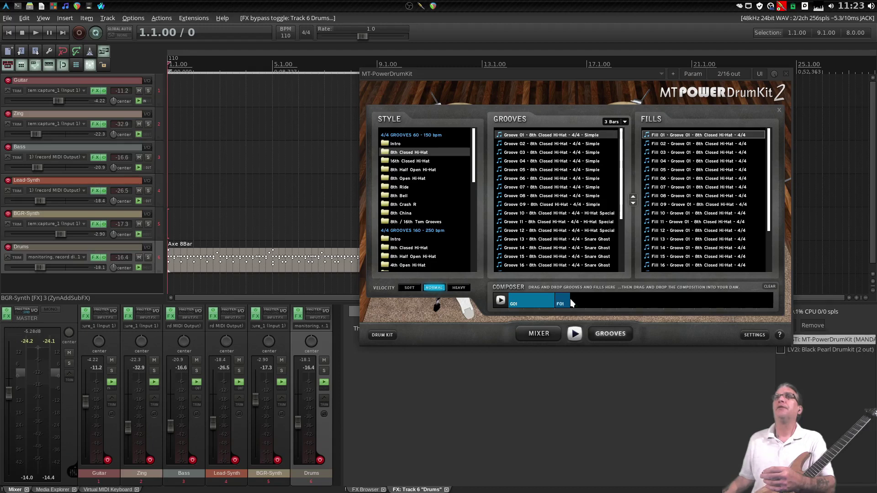
pyautogui.click(564, 145)
pyautogui.moveTo(624, 226); pyautogui.dragTo(606, 299)
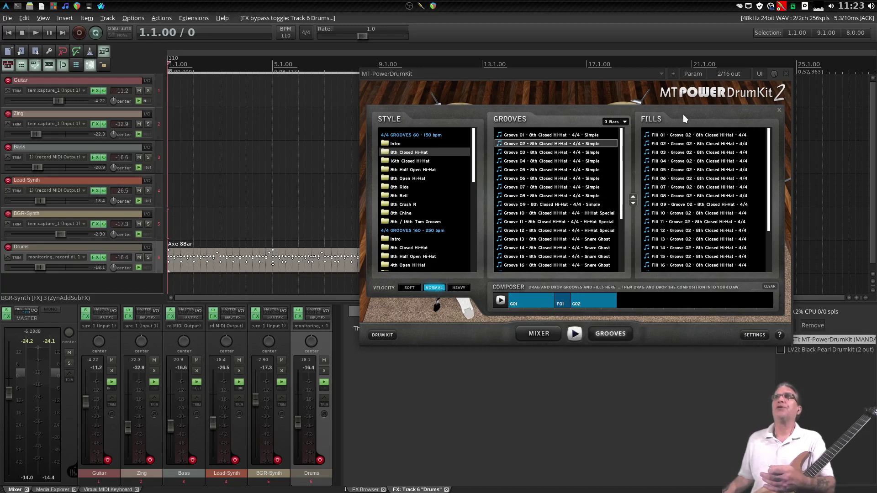
# Step: Append Fill 10 after Groove 02, then play and stop the composition
pyautogui.moveTo(659, 210); pyautogui.dragTo(648, 264)
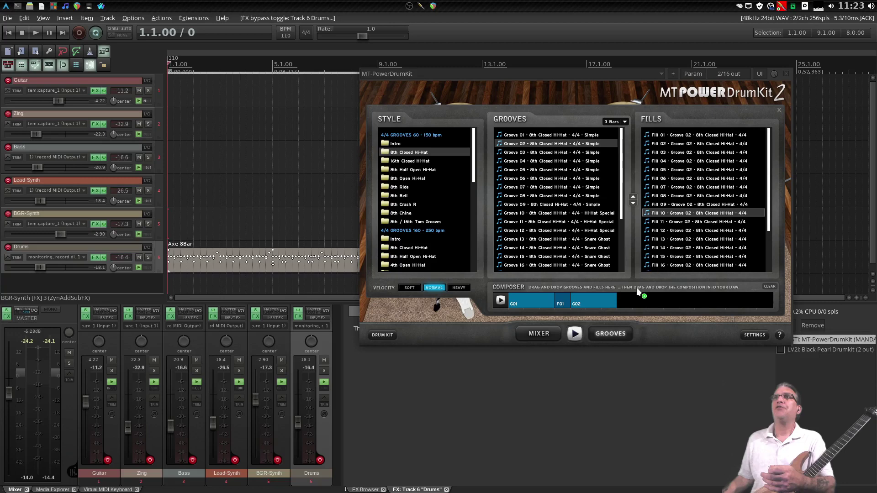
pyautogui.moveTo(633, 298); pyautogui.dragTo(633, 299)
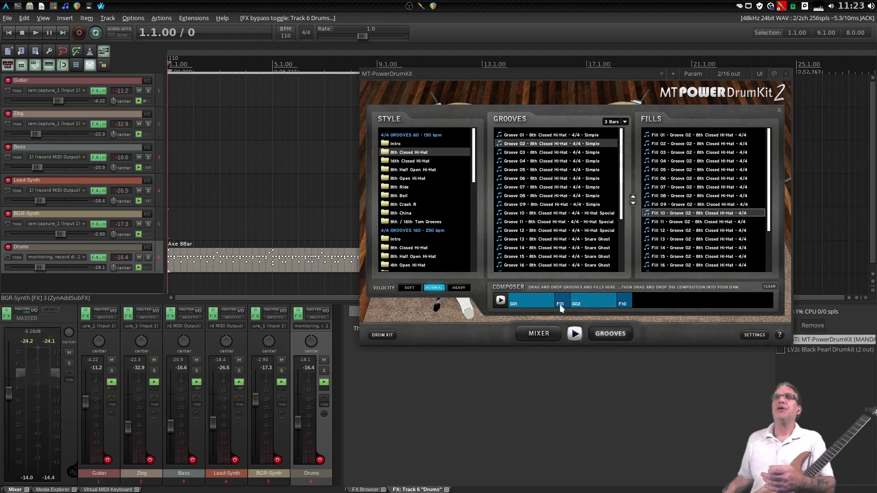
pyautogui.click(500, 302)
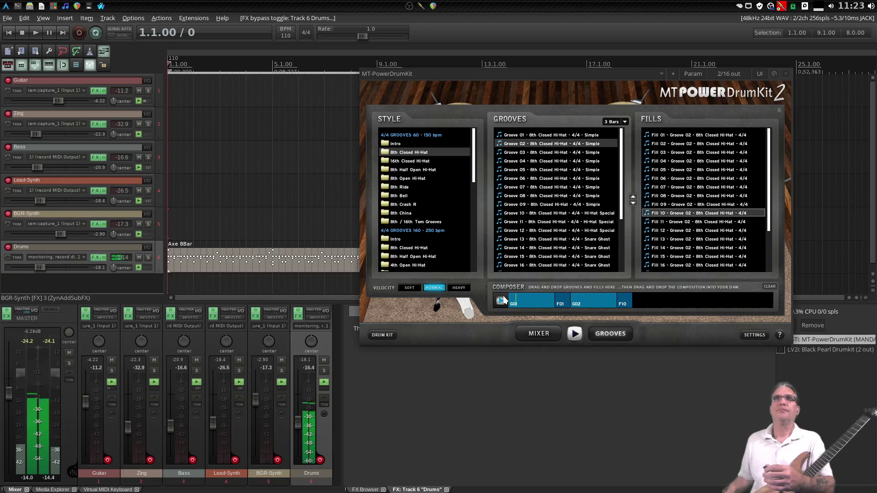
pyautogui.click(502, 299)
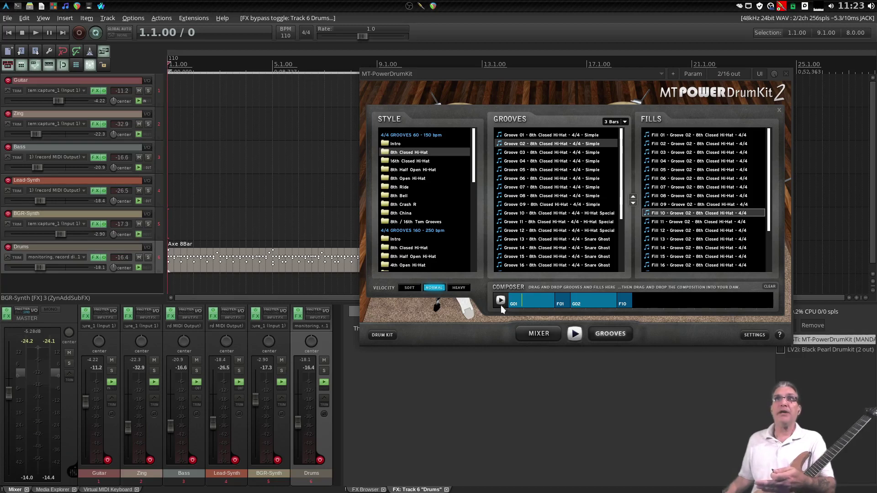
# Step: Drag from the Composer strip to append a second F10 block to the sequence
pyautogui.moveTo(509, 303); pyautogui.dragTo(537, 300)
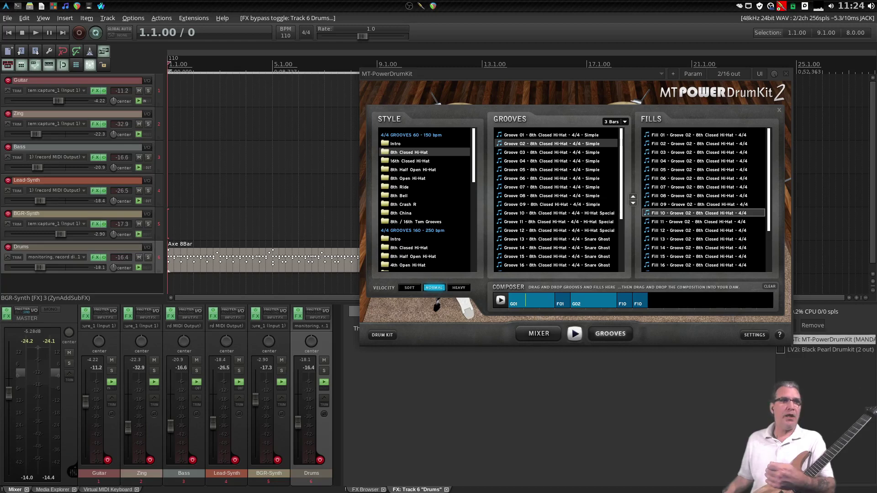
# Step: Show mtpdk.mid in the Media Explorer's Grooves/0MTPDK folder and drag it toward the timeline
pyautogui.click(54, 490)
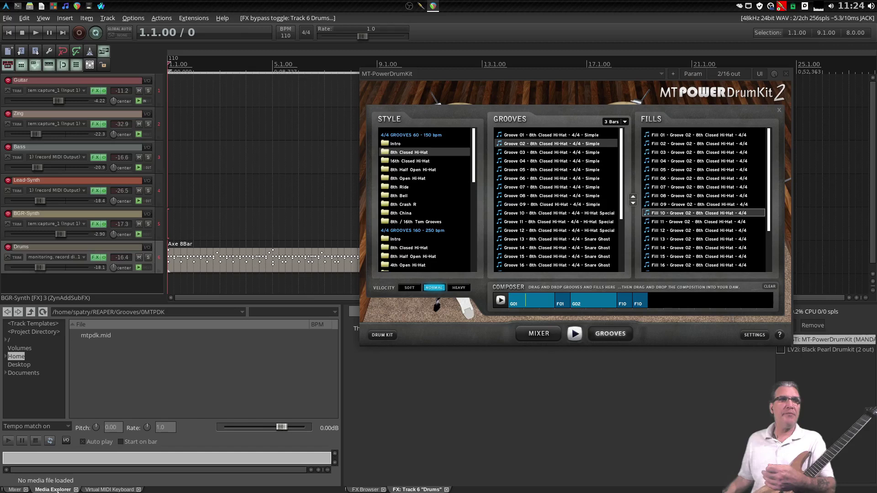
pyautogui.click(94, 340)
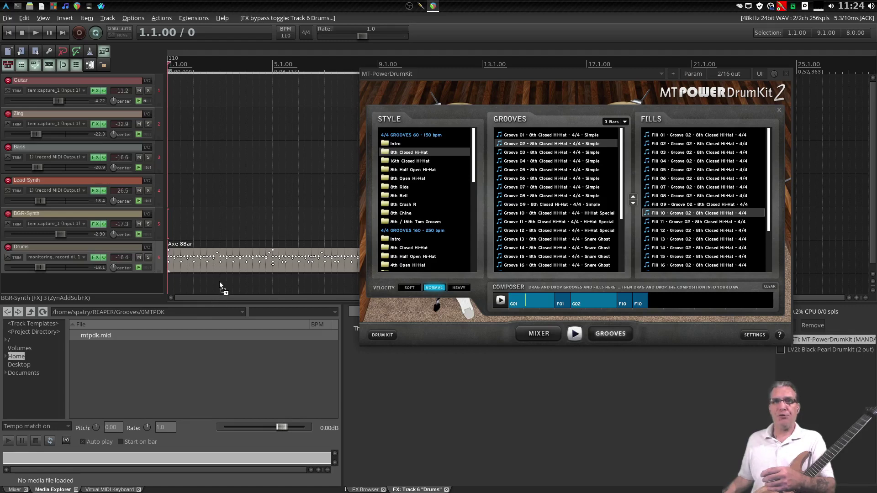
pyautogui.moveTo(220, 281); pyautogui.dragTo(87, 340)
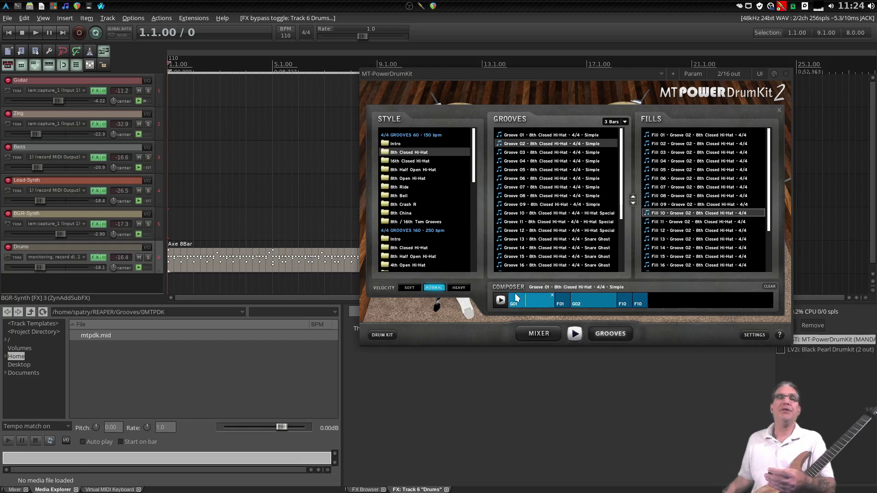
# Step: Show the Mixer, dock MT-PowerDrumKit in its Drum Kit view, and play the project
pyautogui.click(15, 489)
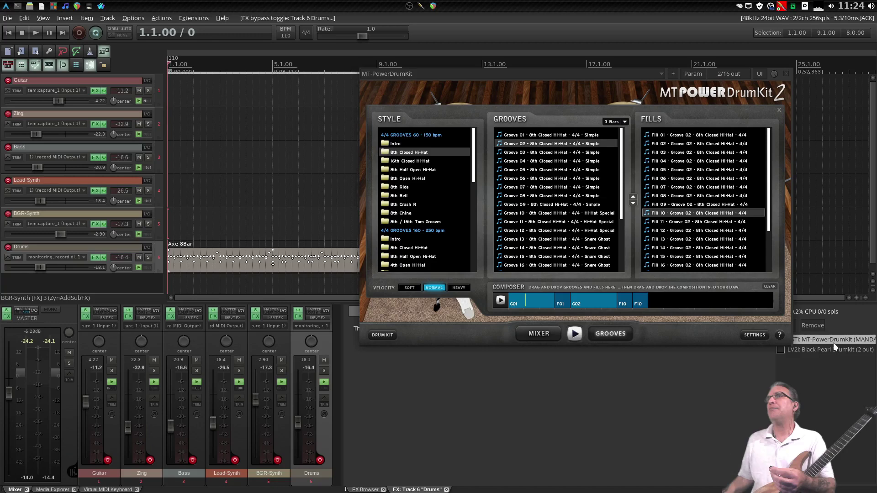
pyautogui.click(382, 335)
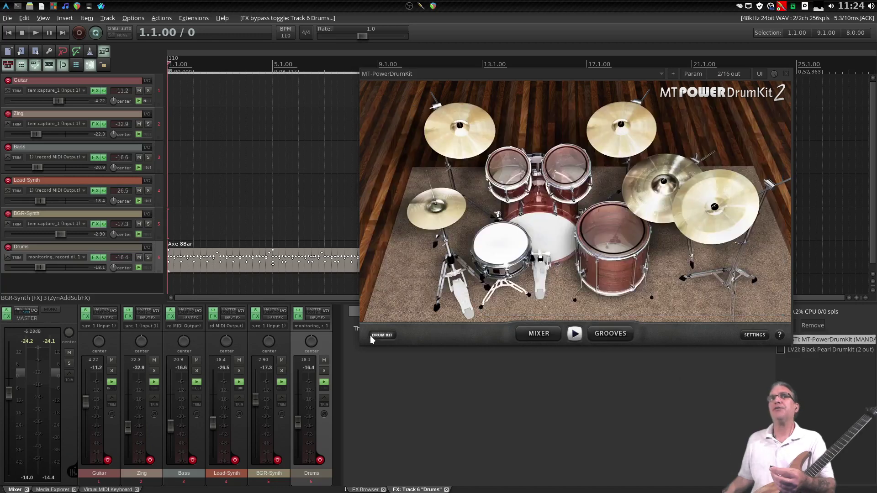
pyautogui.doubleClick(817, 340)
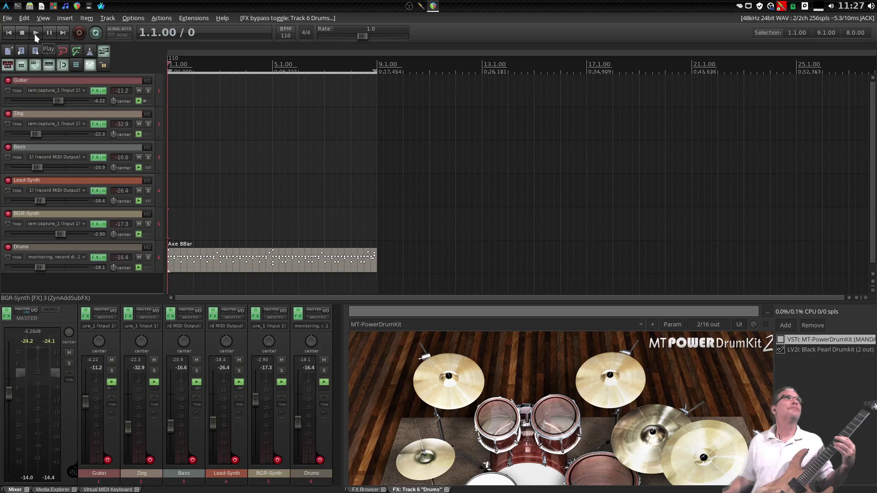
pyautogui.click(34, 33)
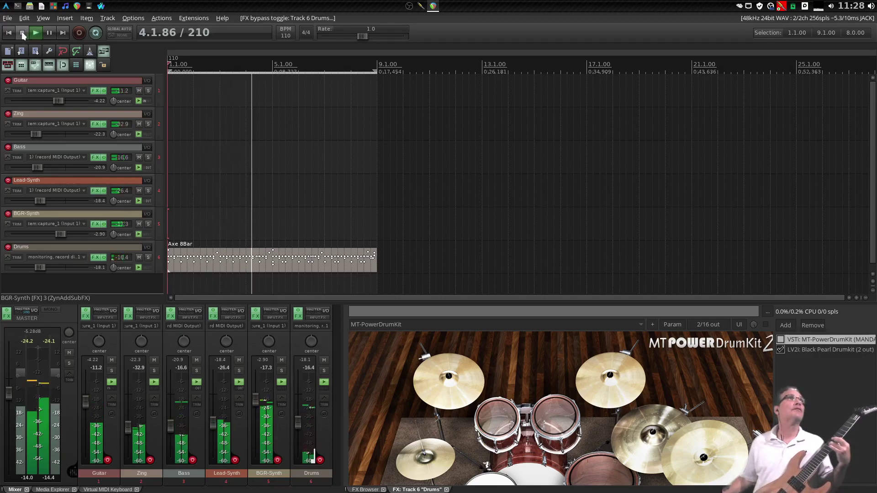
pyautogui.click(21, 31)
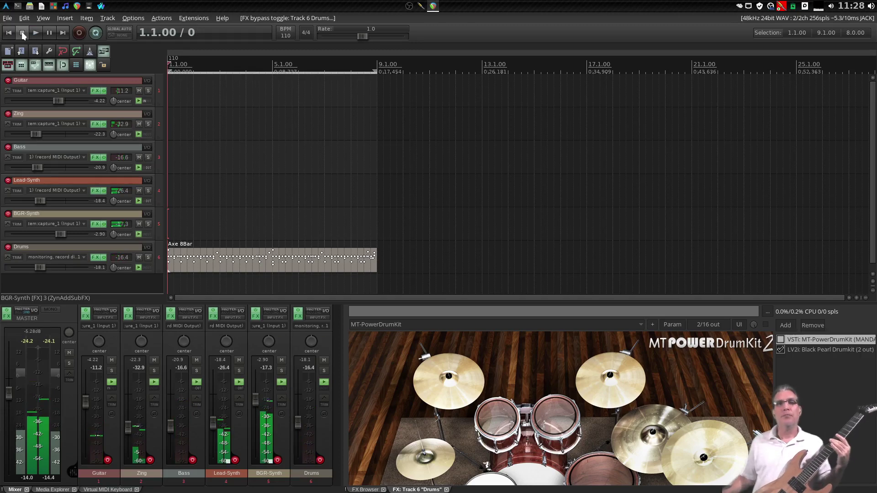